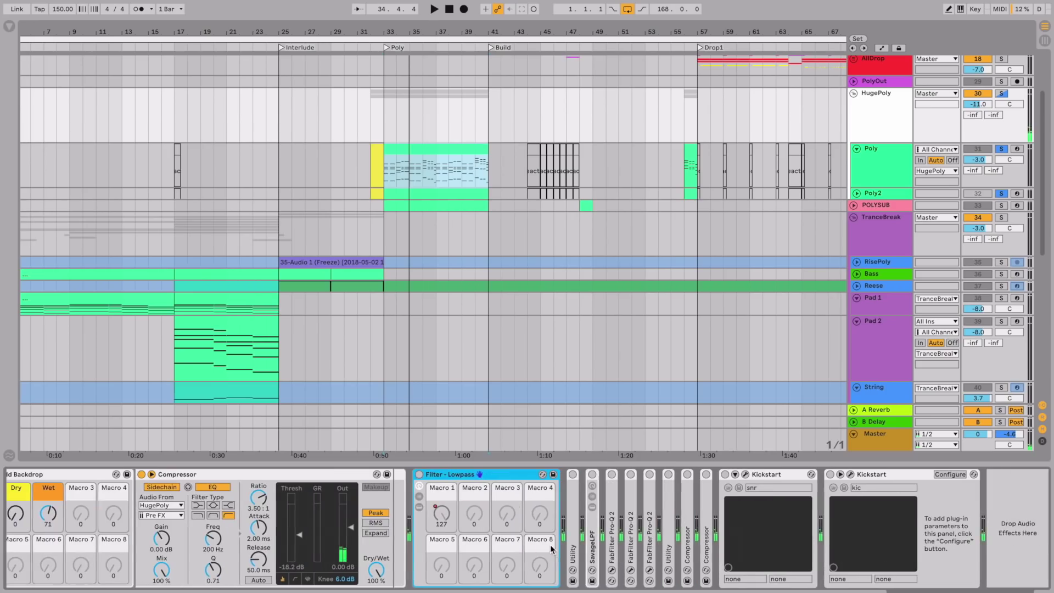
# Audition the 261.63 Hz cut of the Fix Pro-Q 2 on the HugePoly group in isolation
pyautogui.hscroll(-5, 516, 477)
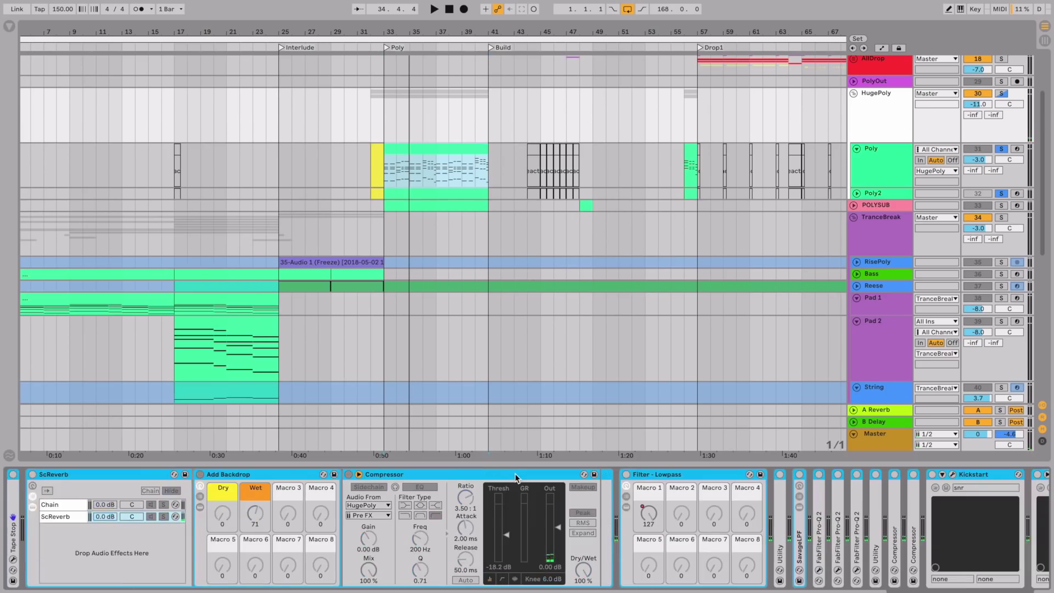
pyautogui.hscroll(4, 407, 500)
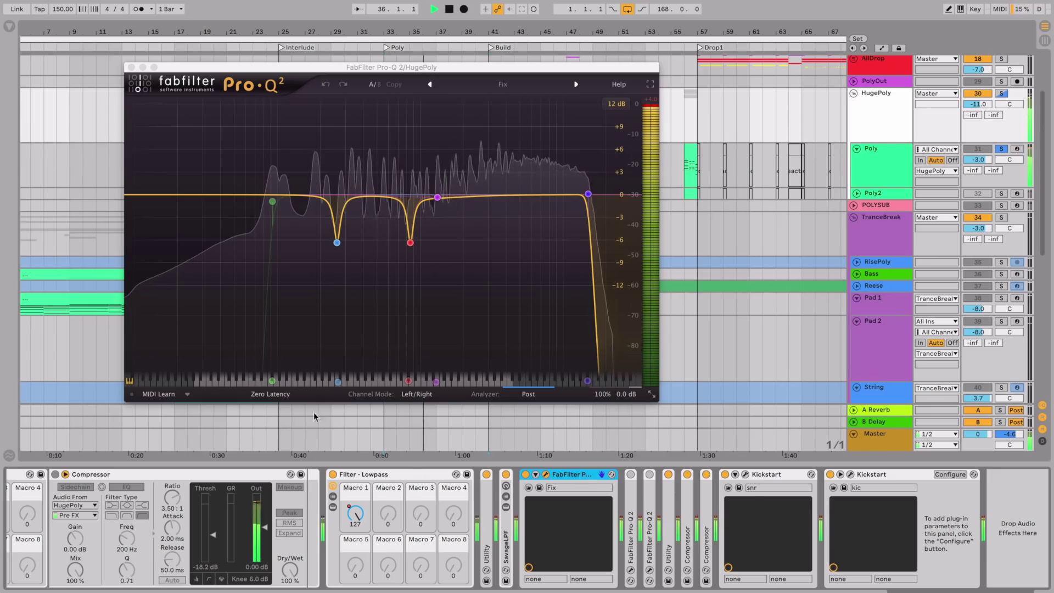
pyautogui.click(356, 264)
pyautogui.click(356, 262)
pyautogui.click(355, 263)
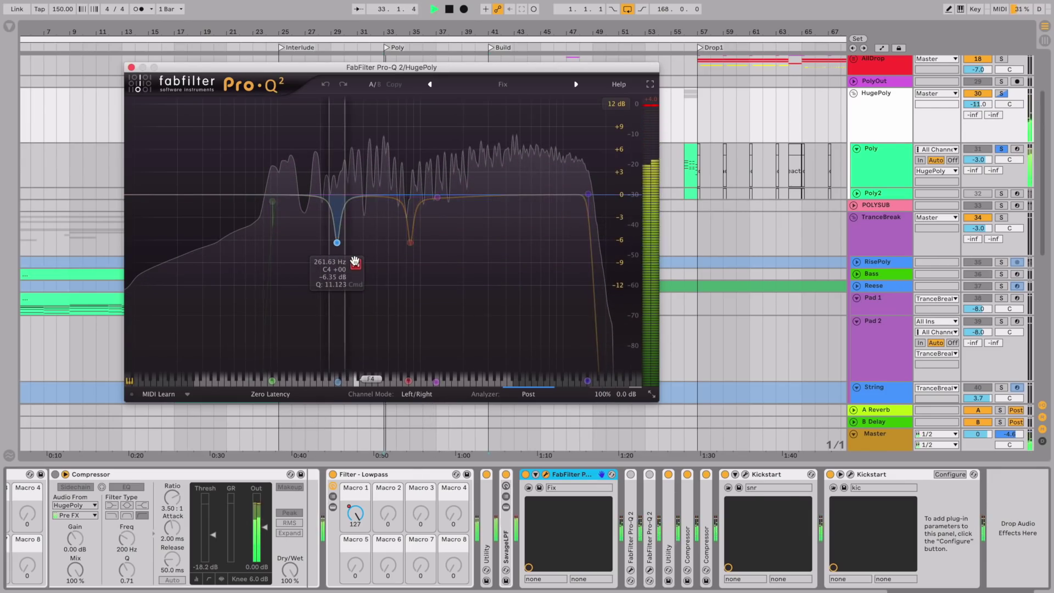
# Audition the 854.81 Hz cut in isolation, then toggle the Fix EQ for comparison and close its window
pyautogui.press('space')
pyautogui.click(411, 243)
pyautogui.click(429, 265)
pyautogui.press('space')
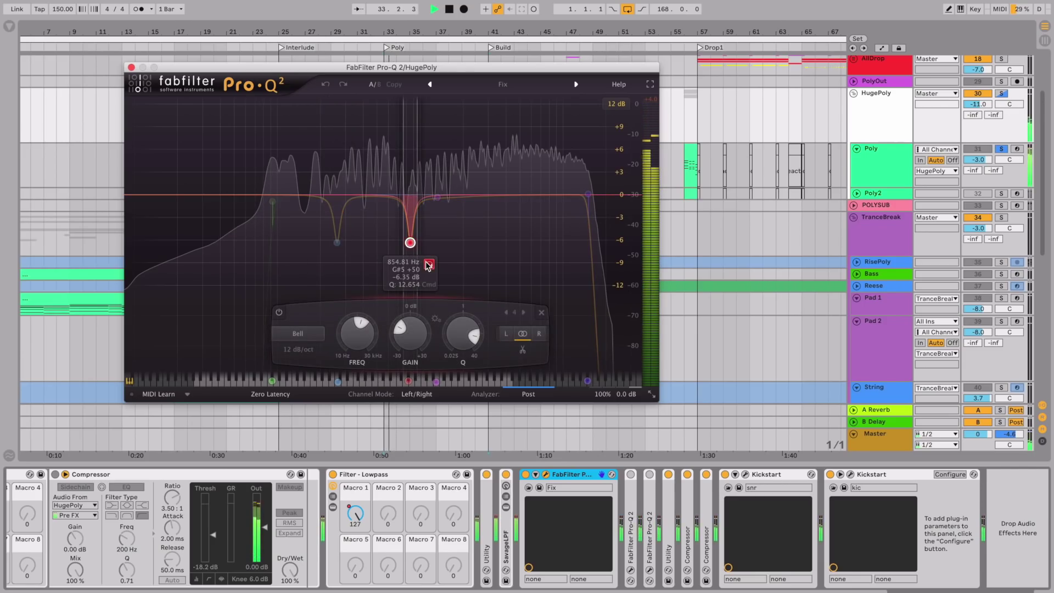
pyautogui.press('space')
pyautogui.press('space')
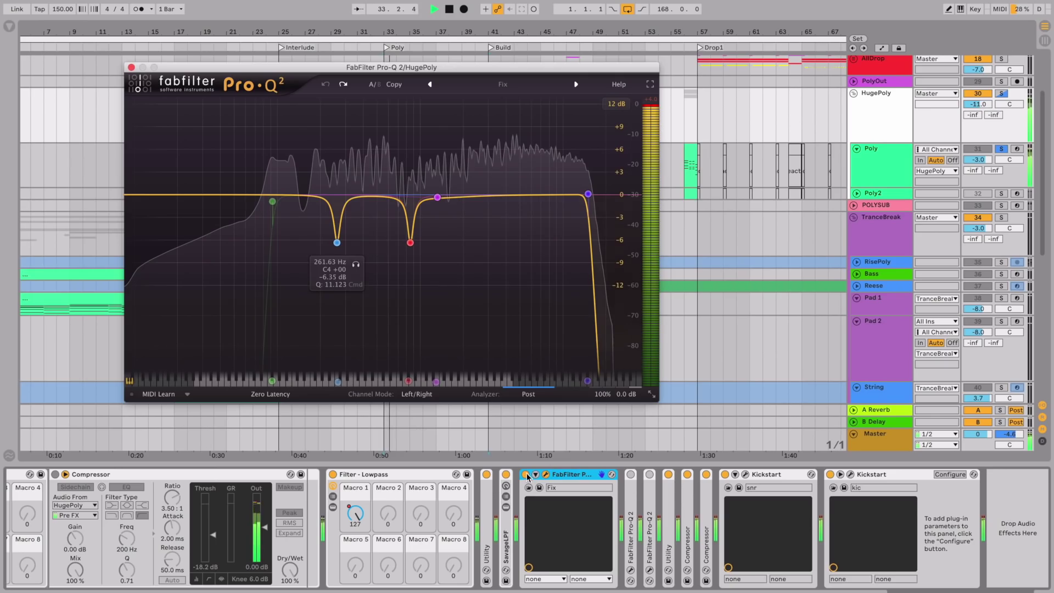
pyautogui.click(526, 475)
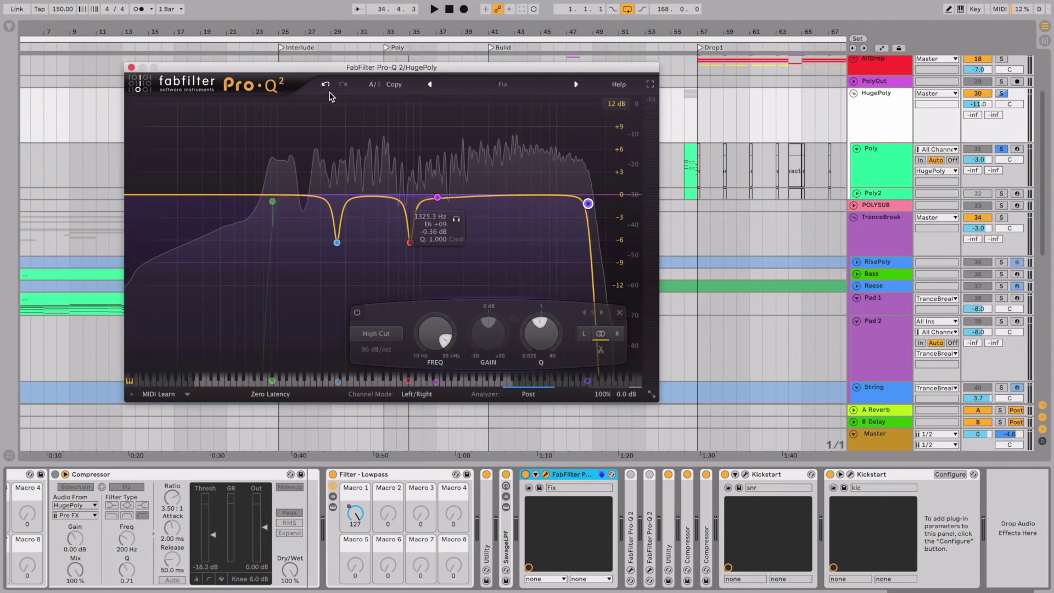
pyautogui.click(131, 67)
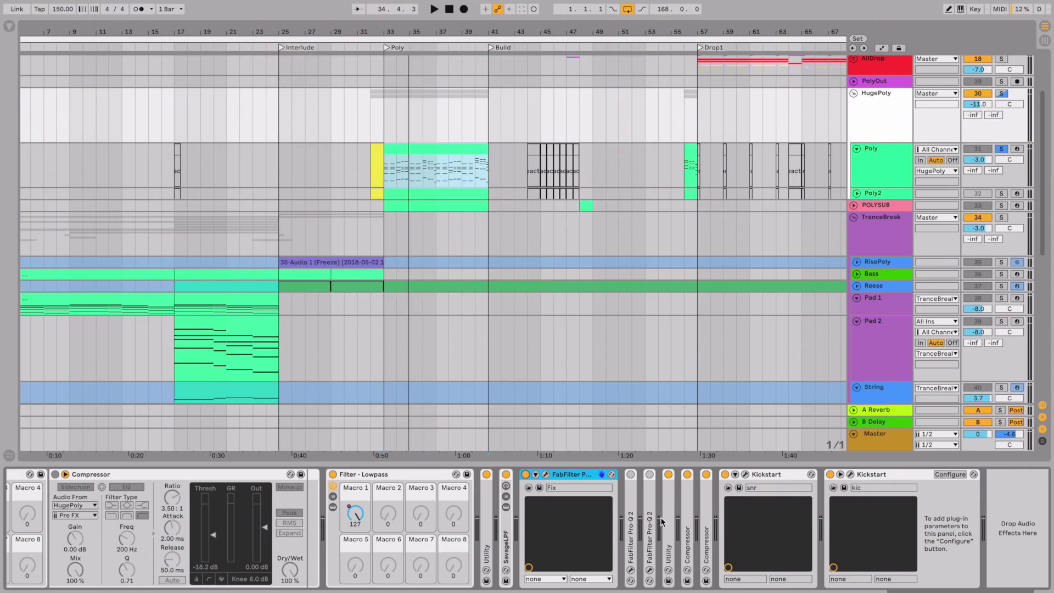
# Switch on the Highpass and HighBoost Pro-Q 2 devices on HugePoly and inspect the Compressor and Utility that follow them
pyautogui.doubleClick(635, 505)
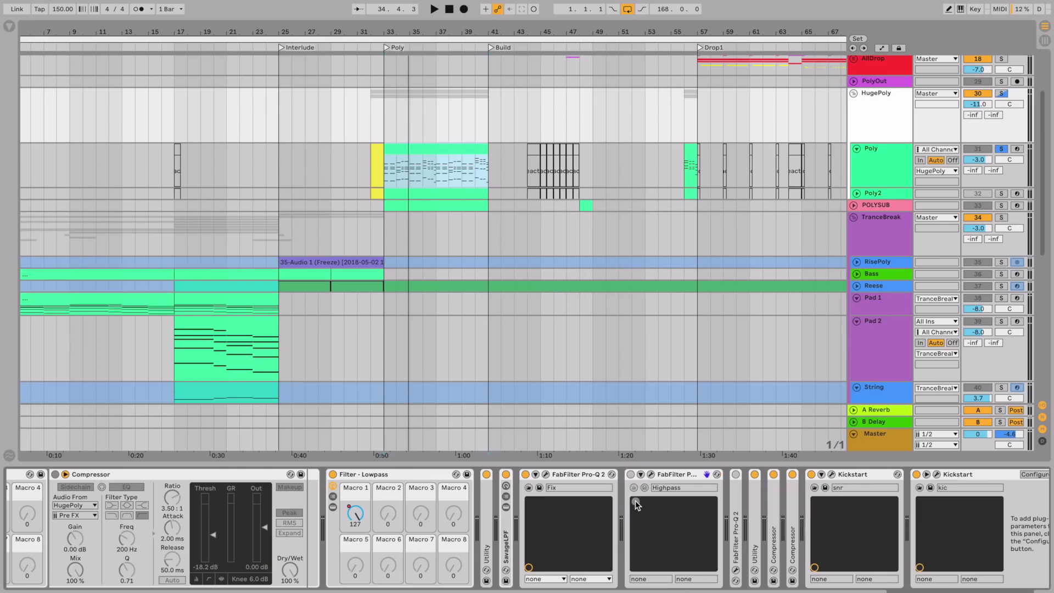
pyautogui.click(652, 475)
pyautogui.click(652, 475)
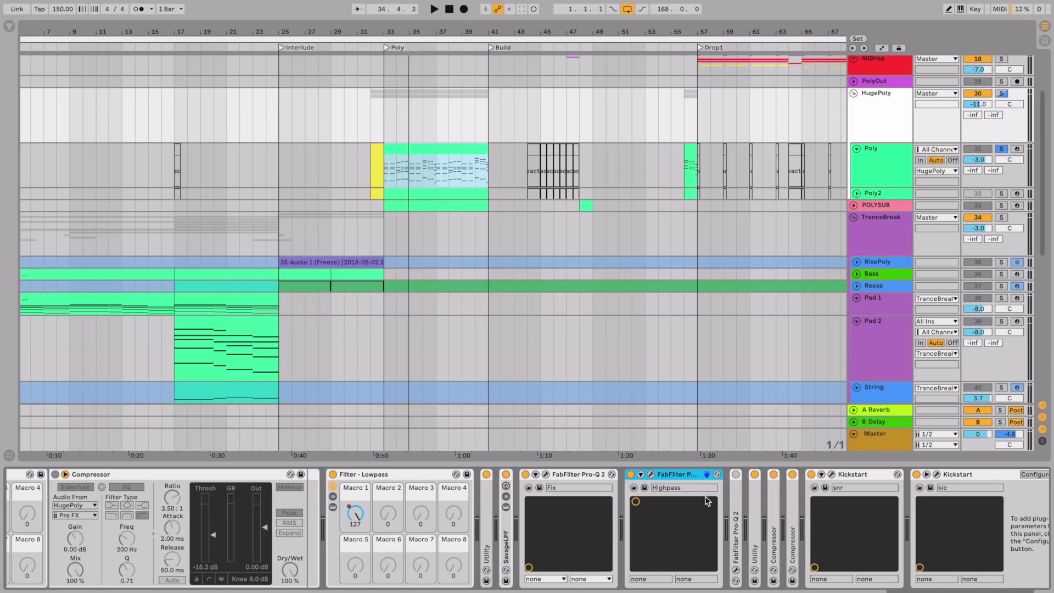
pyautogui.doubleClick(736, 505)
pyautogui.click(756, 475)
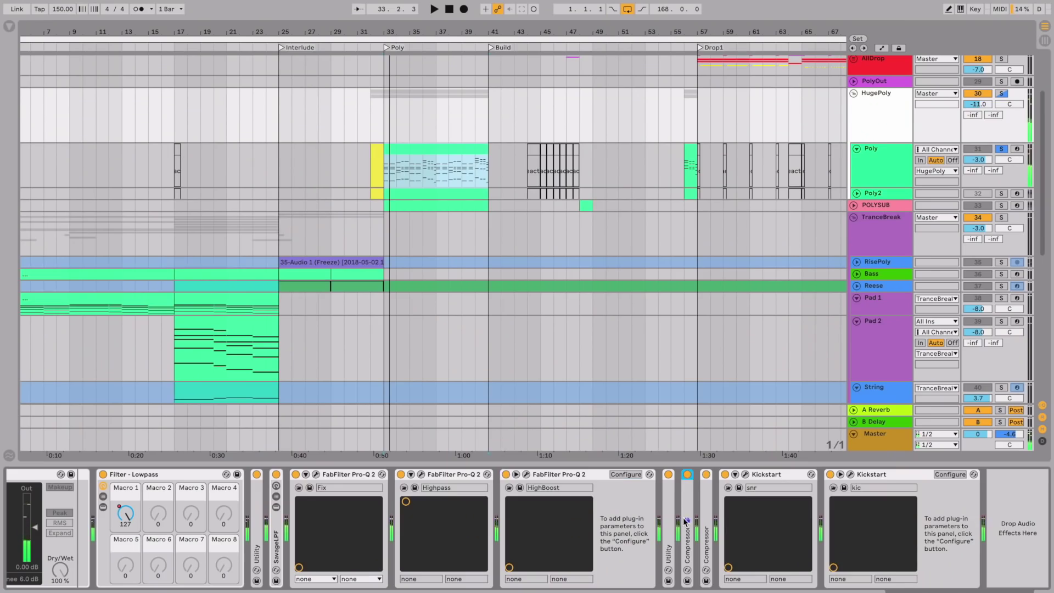
pyautogui.doubleClick(686, 522)
pyautogui.doubleClick(668, 521)
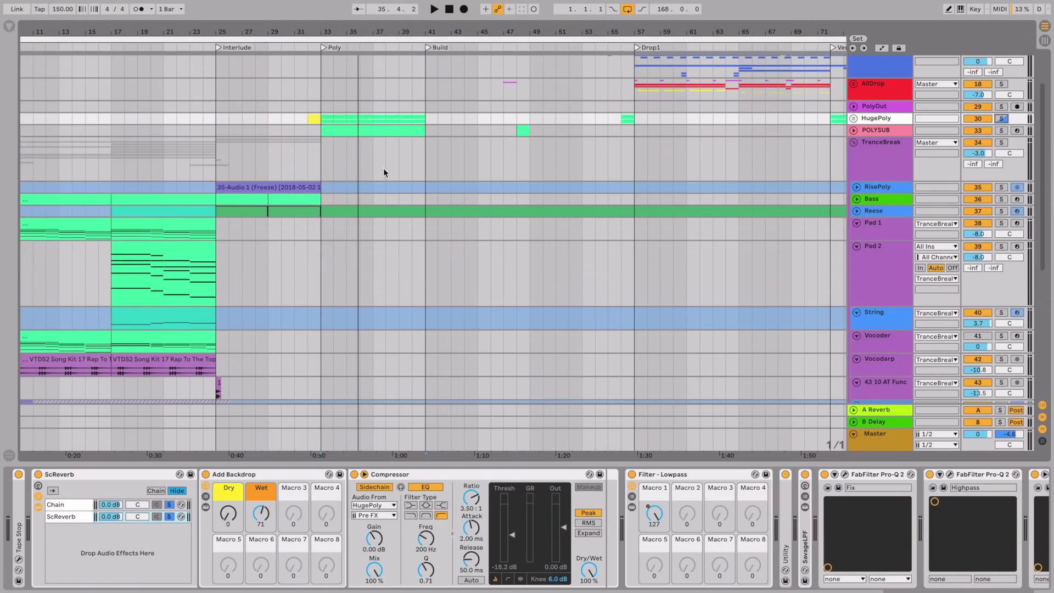
# Play the arrangement from just before the Build marker and unfold the BuildSynths group
pyautogui.click(418, 102)
pyautogui.press('space')
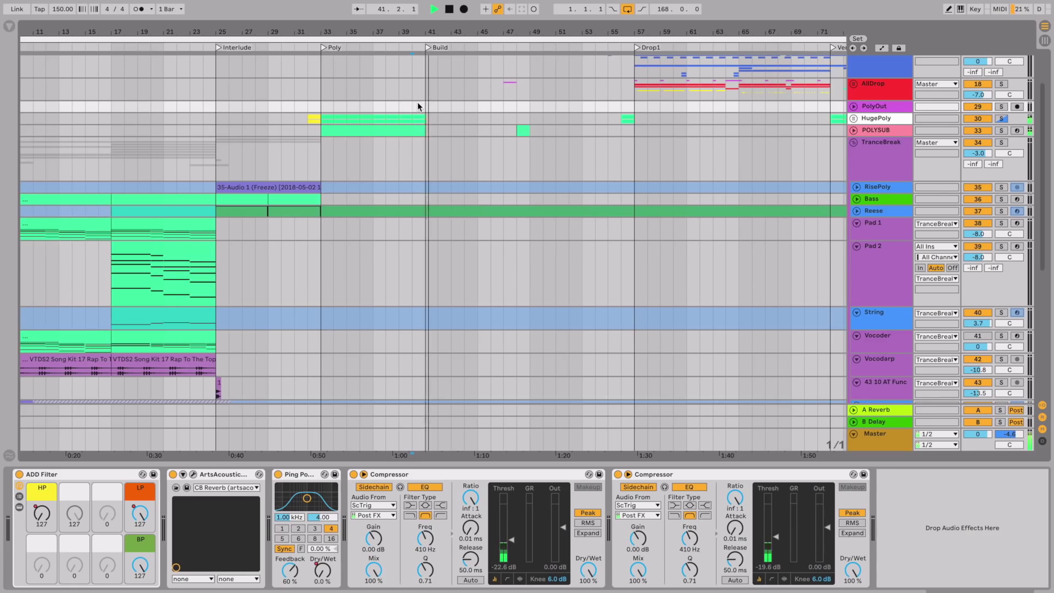
pyautogui.scroll(-5, 484, 193)
pyautogui.hscroll(3, 485, 194)
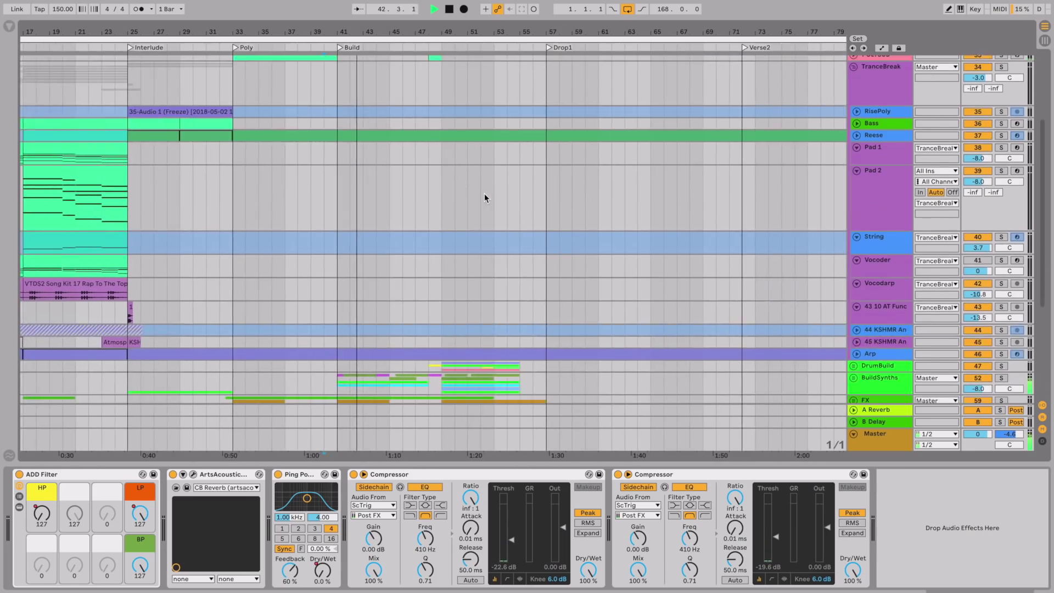
pyautogui.click(871, 292)
pyautogui.scroll(-3, 872, 296)
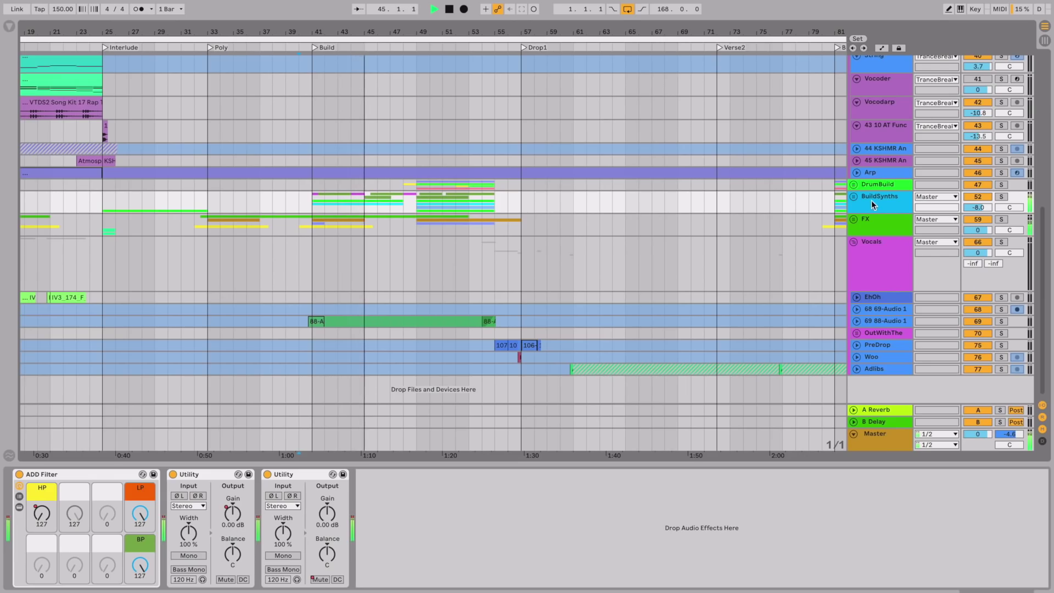
pyautogui.click(854, 196)
pyautogui.scroll(-3, 871, 246)
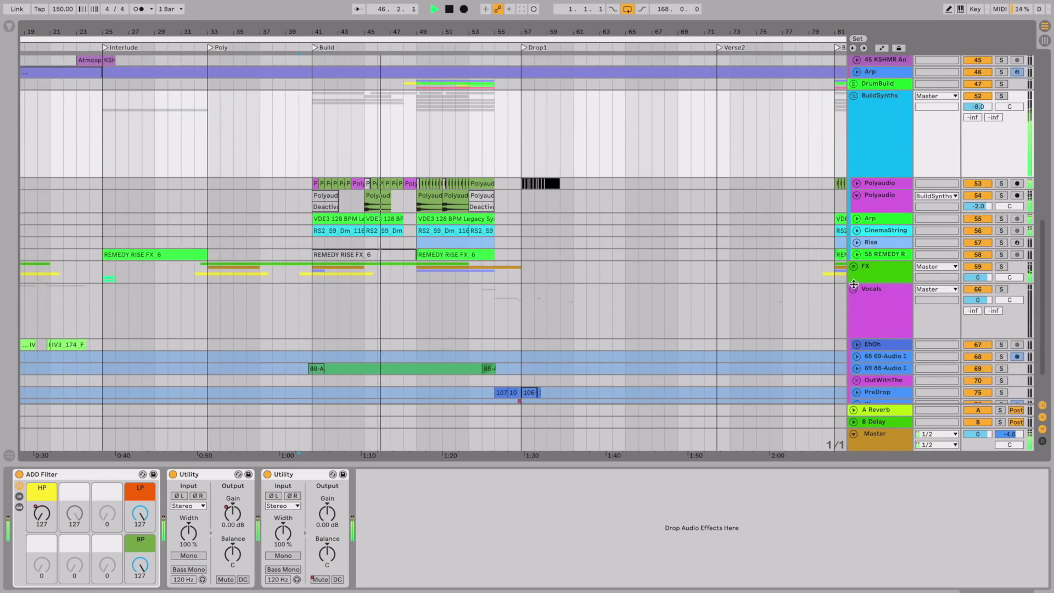
# Unfold the FX group to show the Boom, Impact, Crash and sweep tracks inside it
pyautogui.click(854, 268)
pyautogui.click(853, 267)
pyautogui.scroll(7, 852, 265)
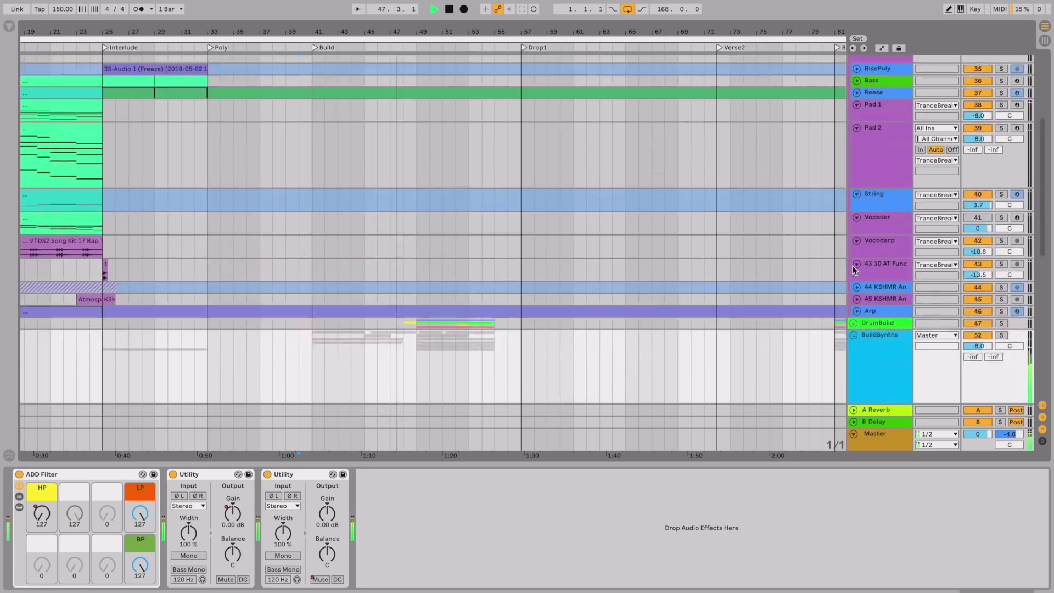
pyautogui.scroll(-10, 852, 266)
pyautogui.scroll(5, 853, 265)
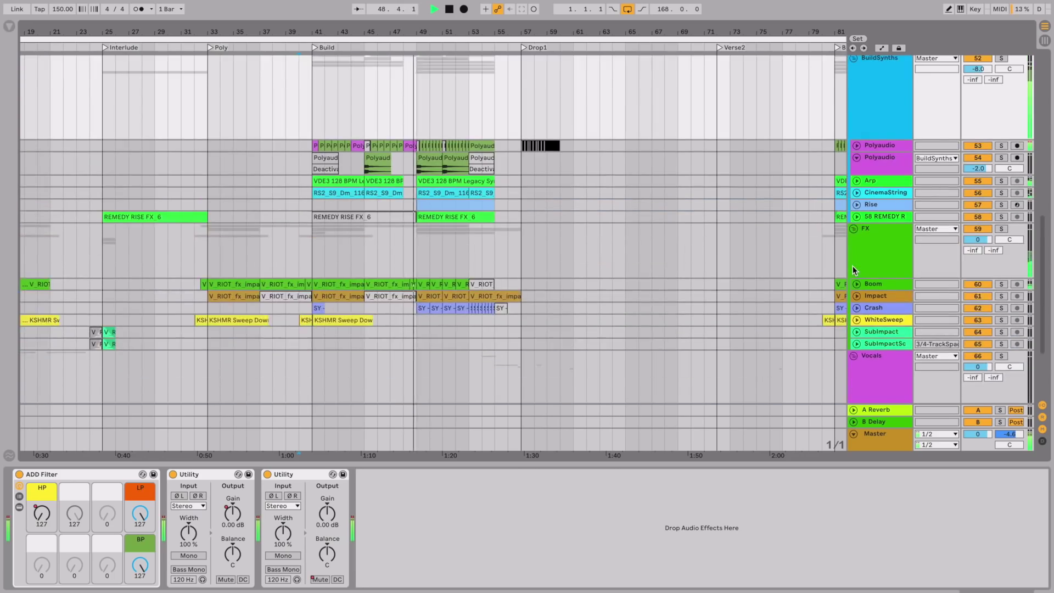
pyautogui.scroll(-5, 853, 267)
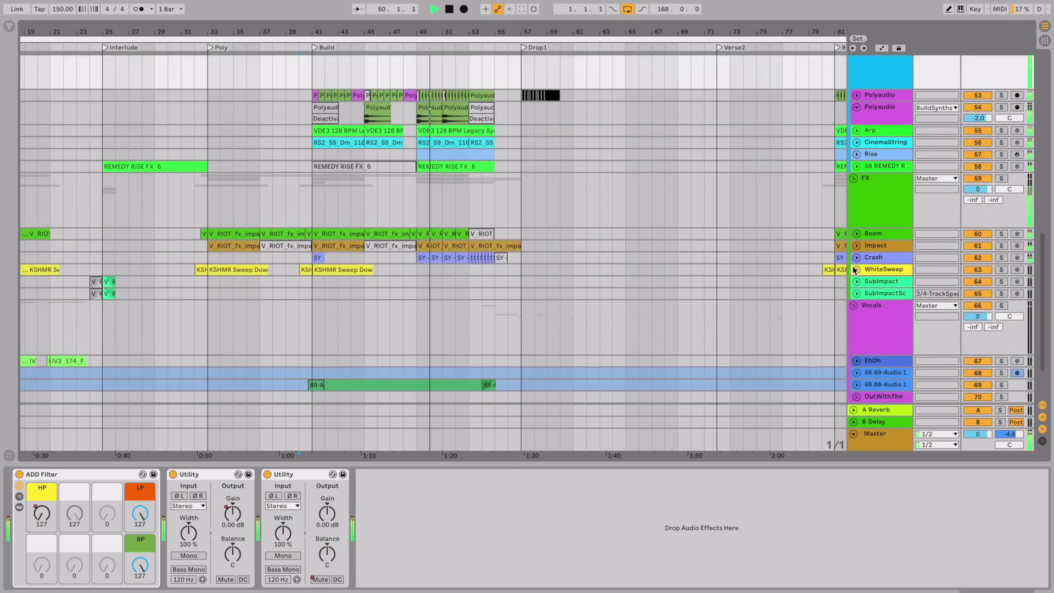
# Fold the Vocals group and look over the remaining tracks of the Build section
pyautogui.click(853, 242)
pyautogui.scroll(15, 854, 246)
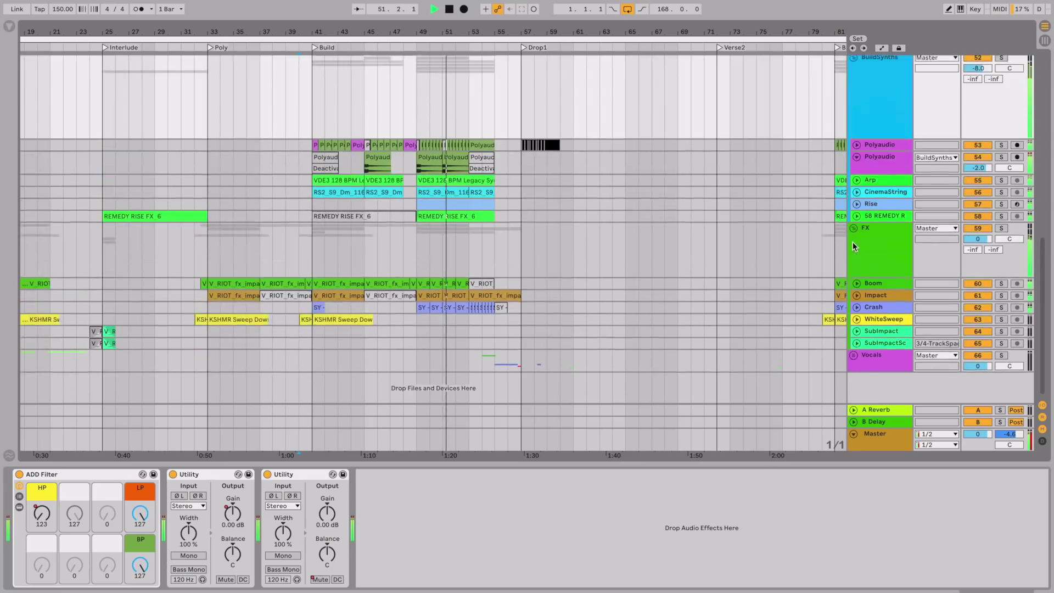
pyautogui.scroll(1, 854, 242)
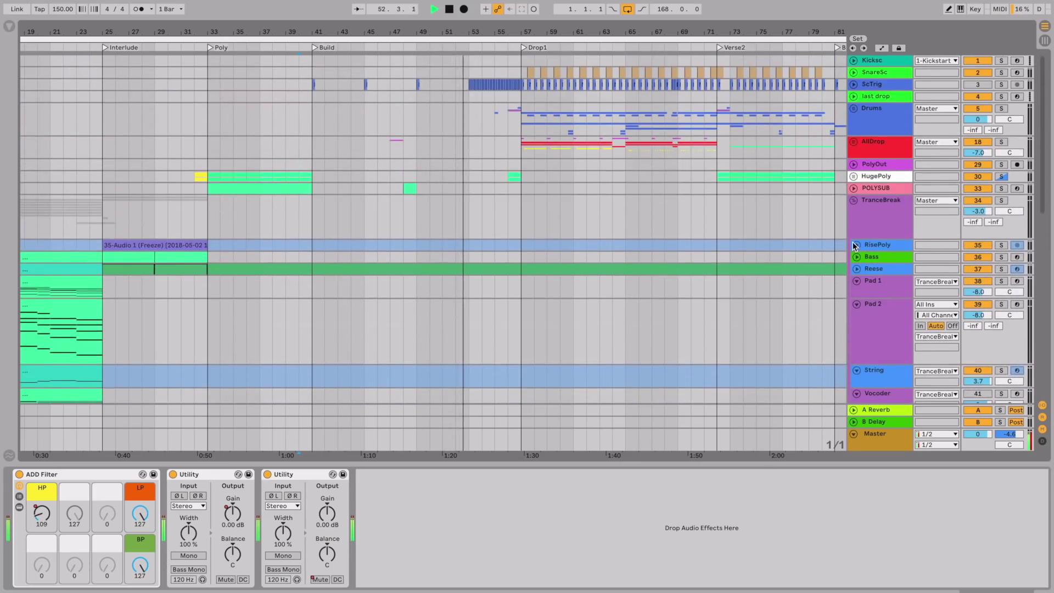
pyautogui.scroll(-12, 855, 245)
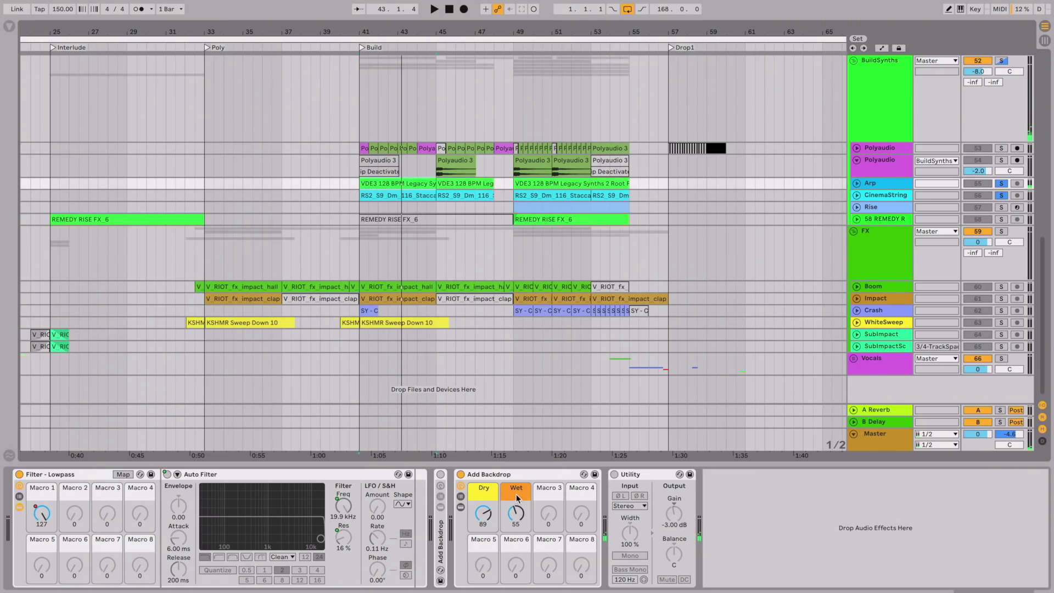
# Play the Build section and raise the LP macro of the ADD Filter rack on the upper Polyaudio track to 81
pyautogui.press('space')
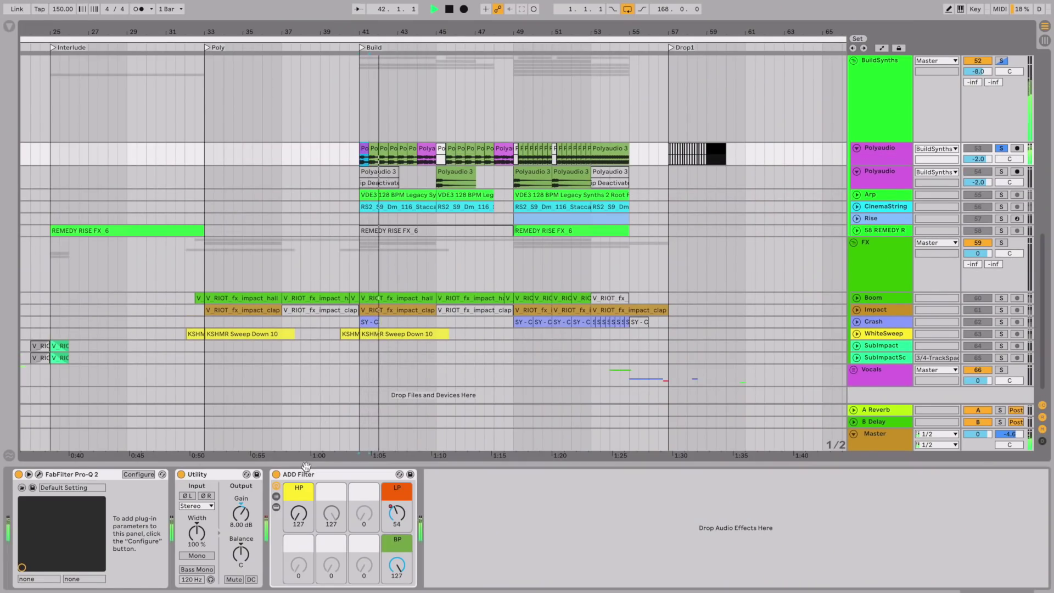
pyautogui.moveTo(407, 522); pyautogui.dragTo(407, 515)
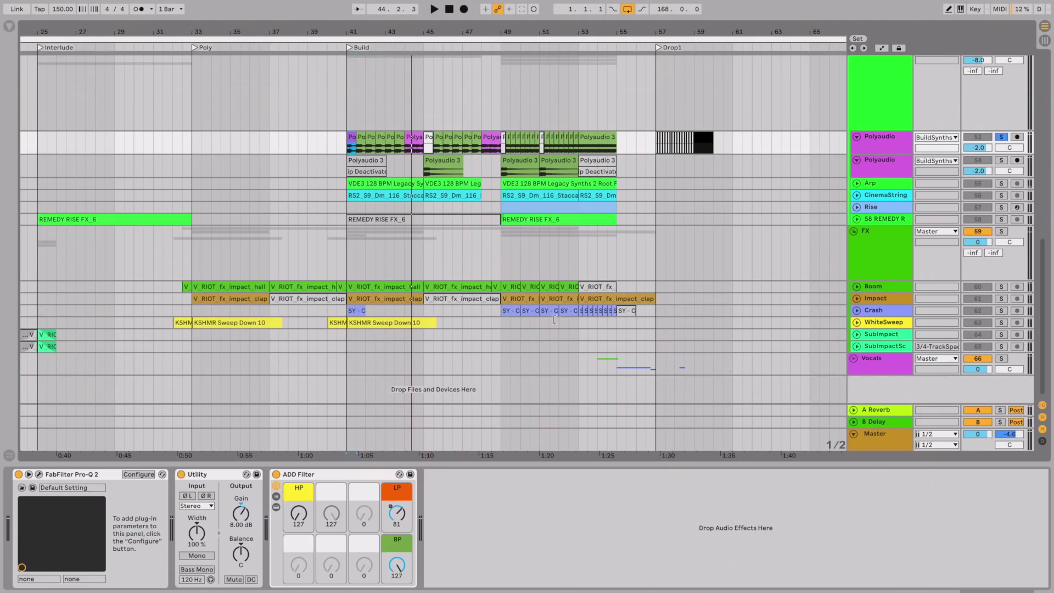
# Solo the DrumBuild group and play its Kompany drum build section from bar 49
pyautogui.click(512, 310)
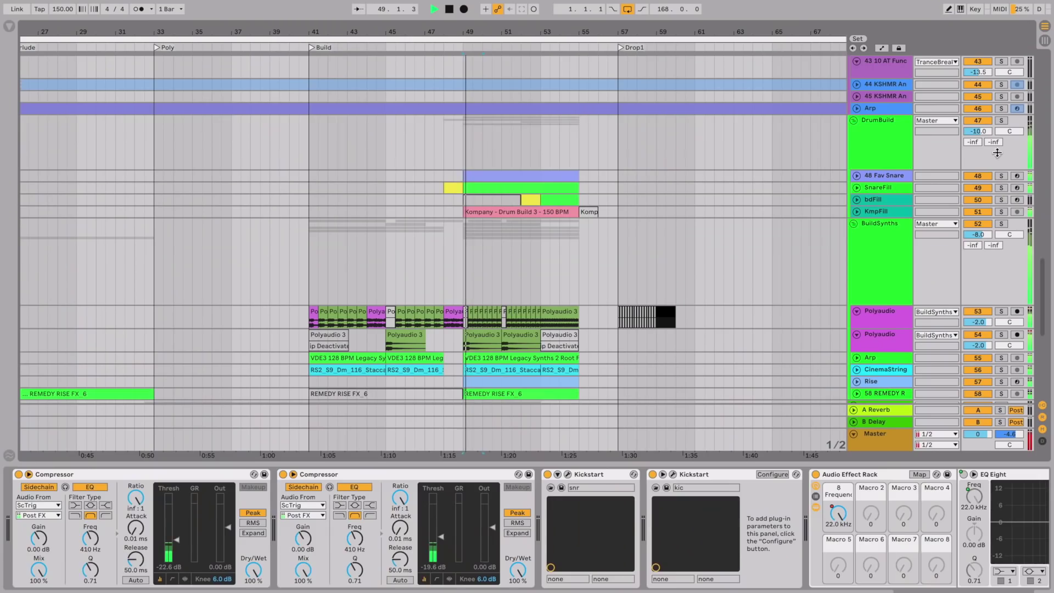
pyautogui.press('space')
pyautogui.click(885, 134)
pyautogui.click(506, 213)
pyautogui.click(1001, 121)
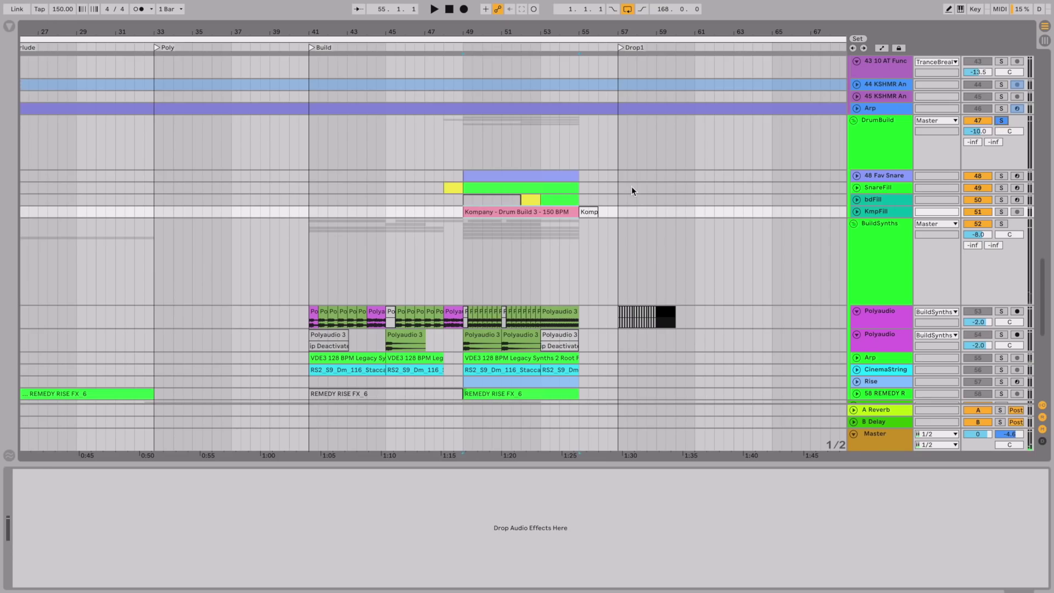
pyautogui.press('space')
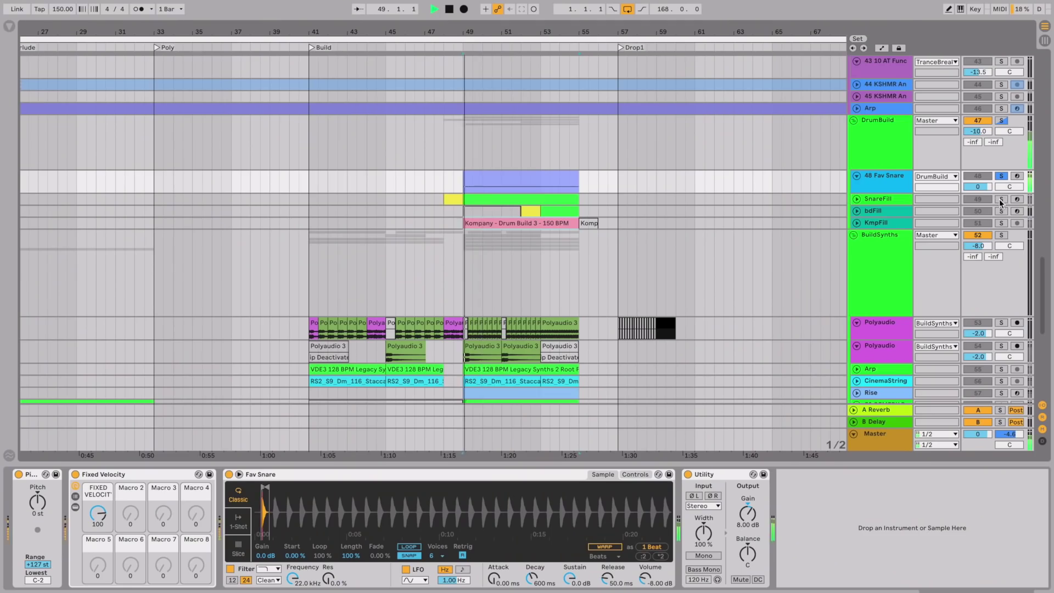
# Solo the SnareFill track together with the 48 Fav Snare track during playback
pyautogui.click(1001, 200)
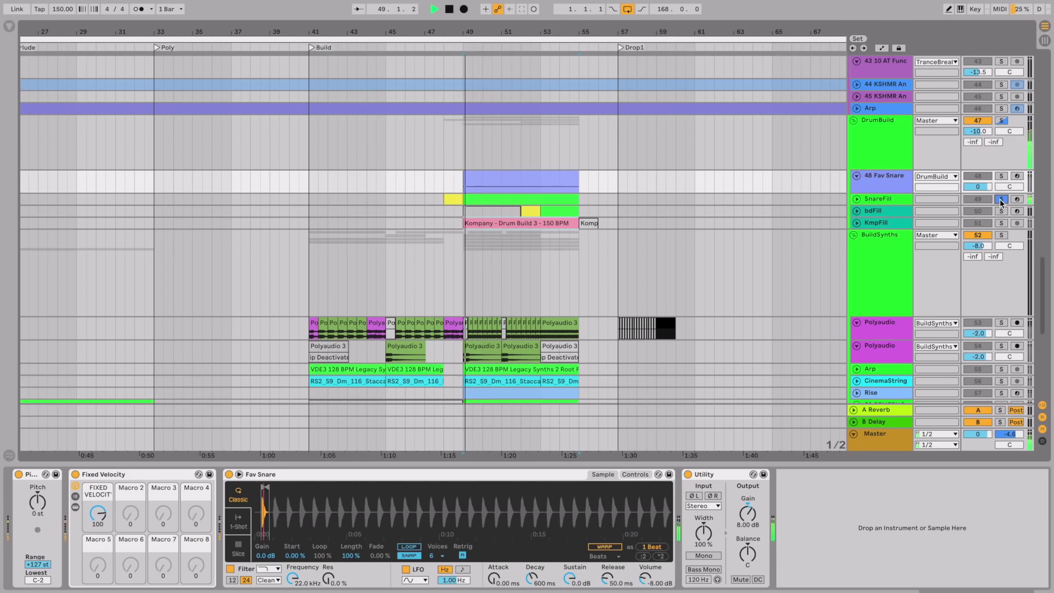
pyautogui.click(1002, 177)
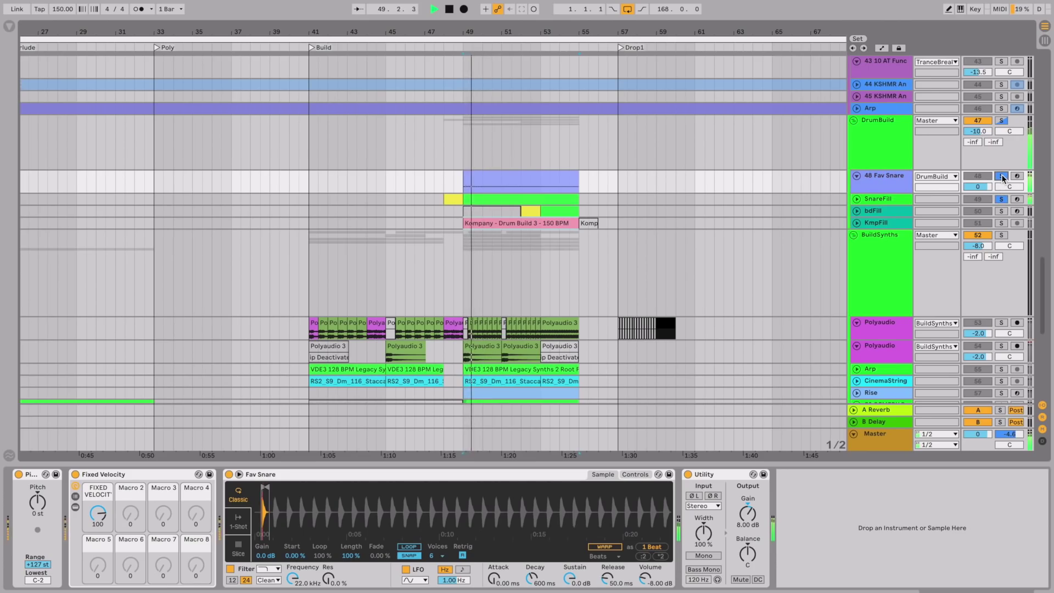